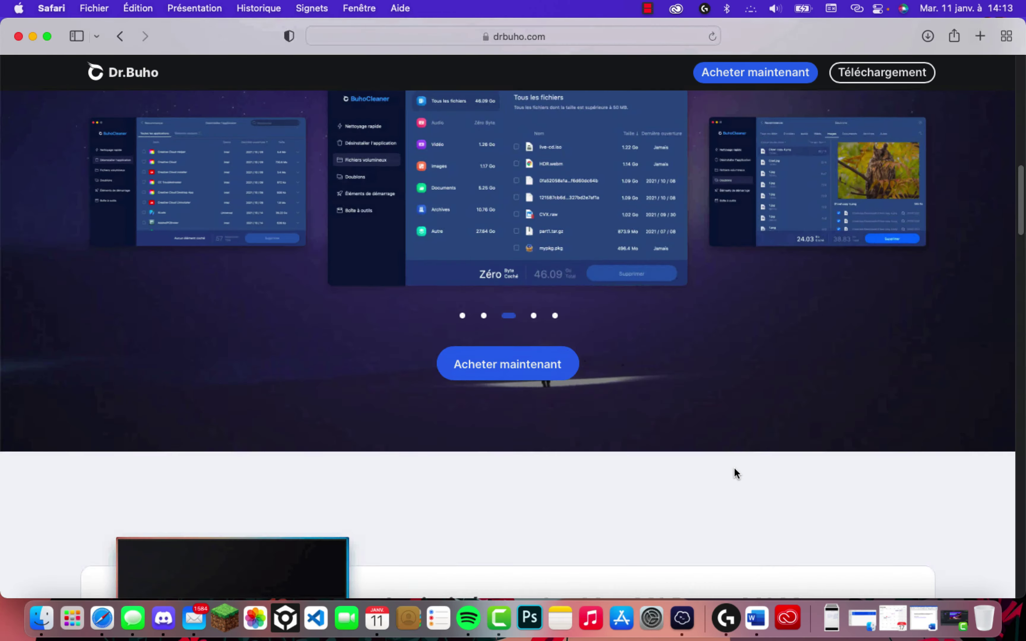
Step: Review the BuhoCleaner page's sections on M1 optimisation, macOS Monterey support and installation
scroll(734, 471, down, 8)
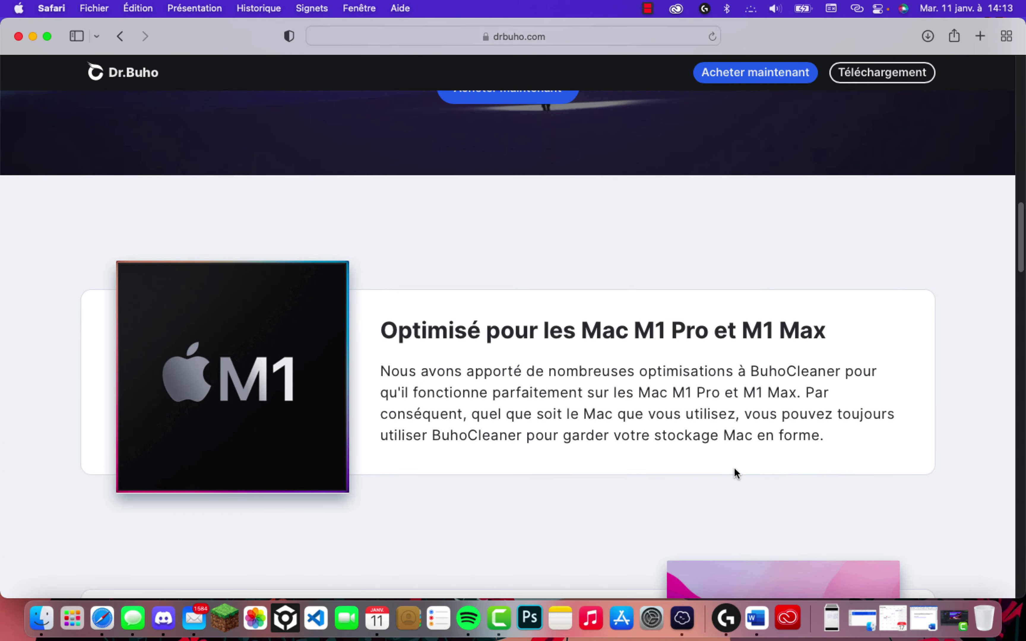
scroll(650, 442, down, 6)
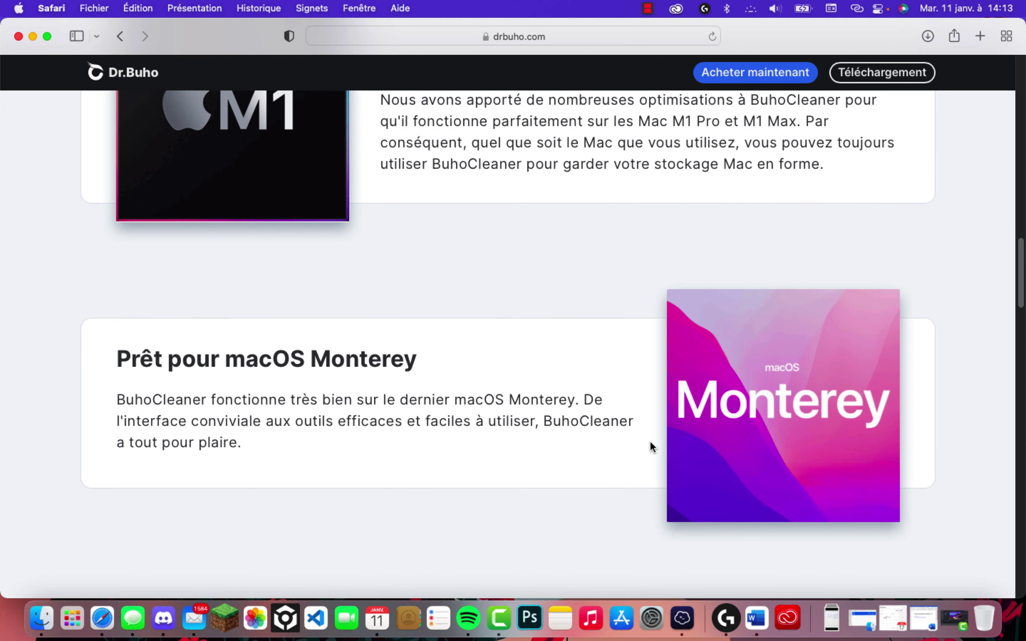
scroll(650, 441, down, 3)
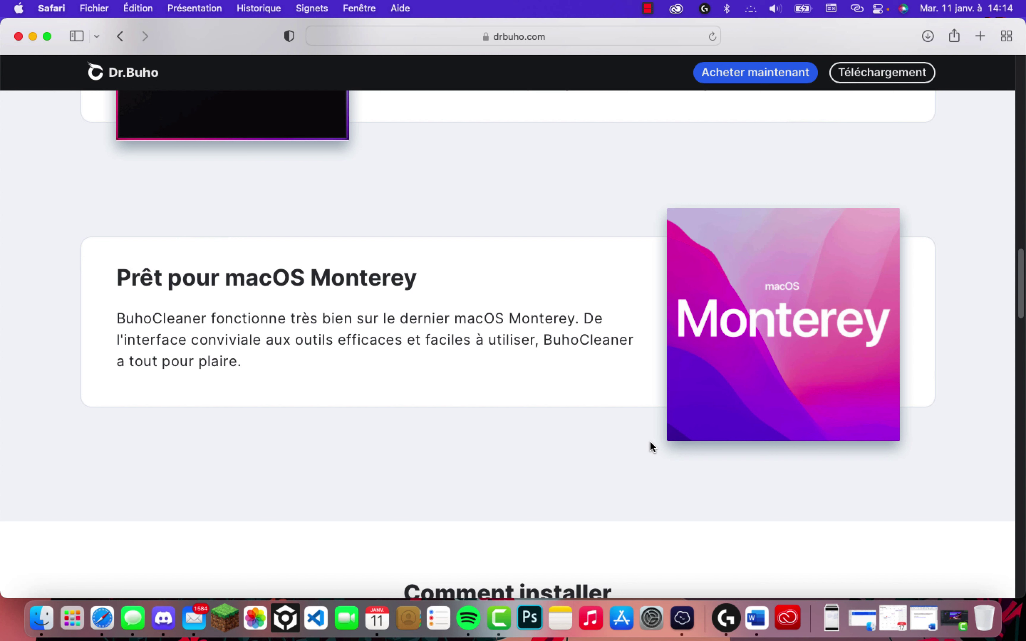
scroll(649, 441, down, 10)
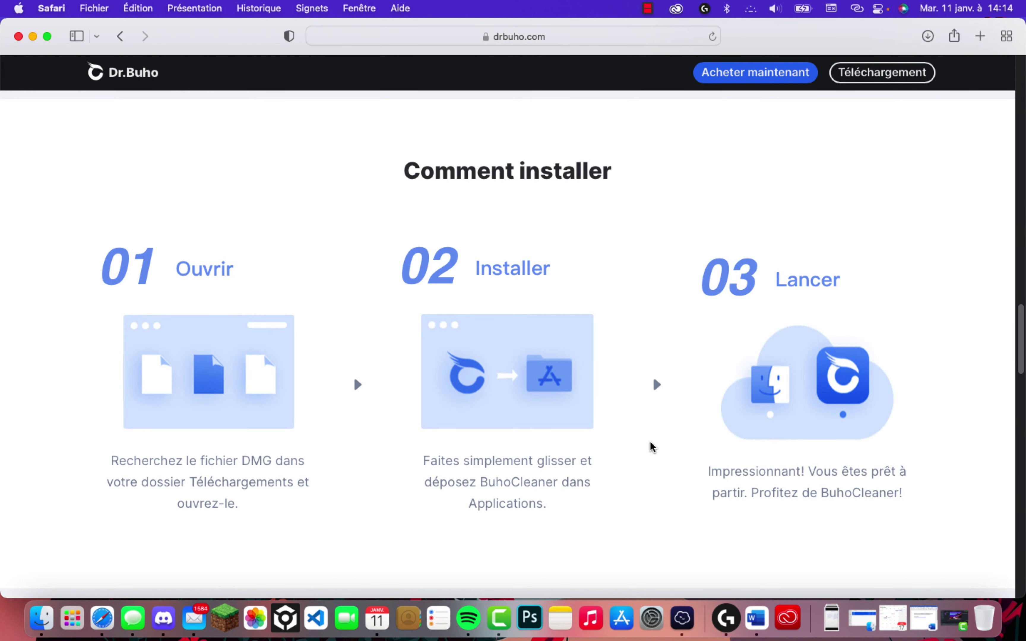
scroll(650, 441, down, 5)
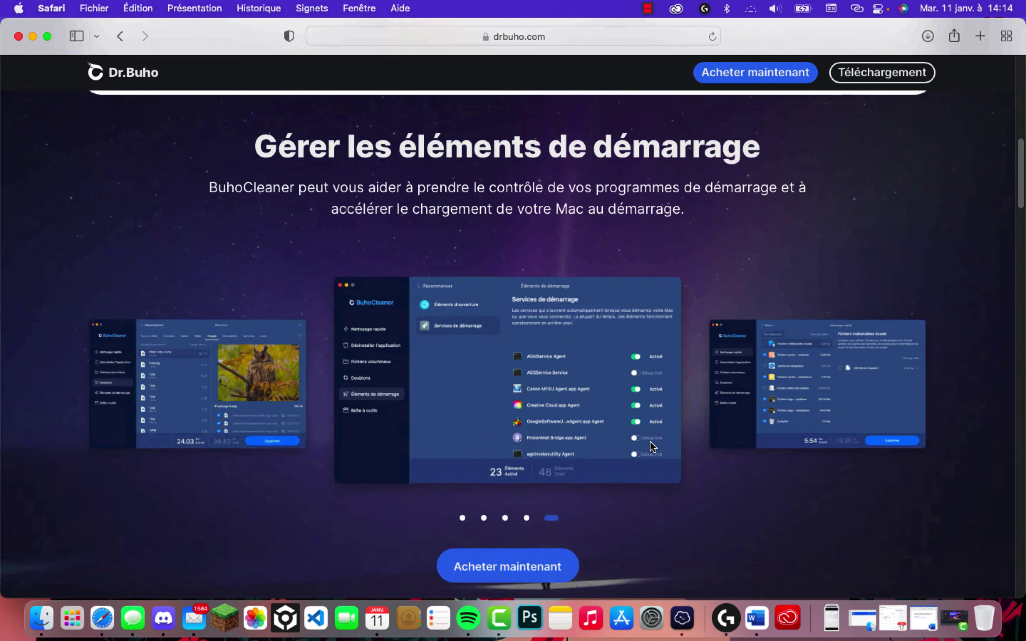
scroll(649, 442, up, 15)
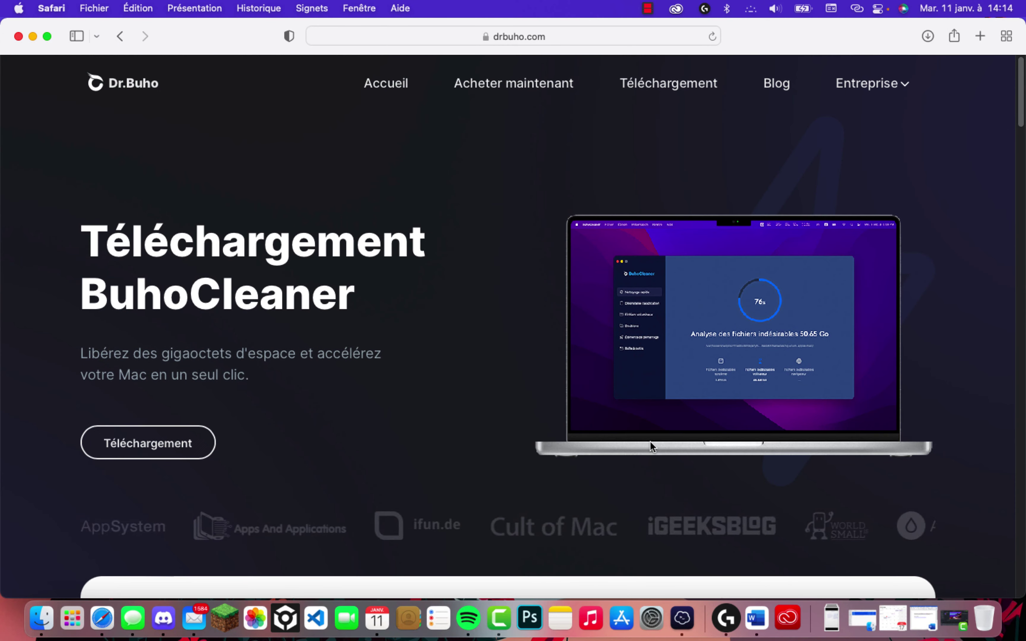
Step: Check the storage details of Macintosh HD in the About This Mac information, then minimise that window
click(22, 12)
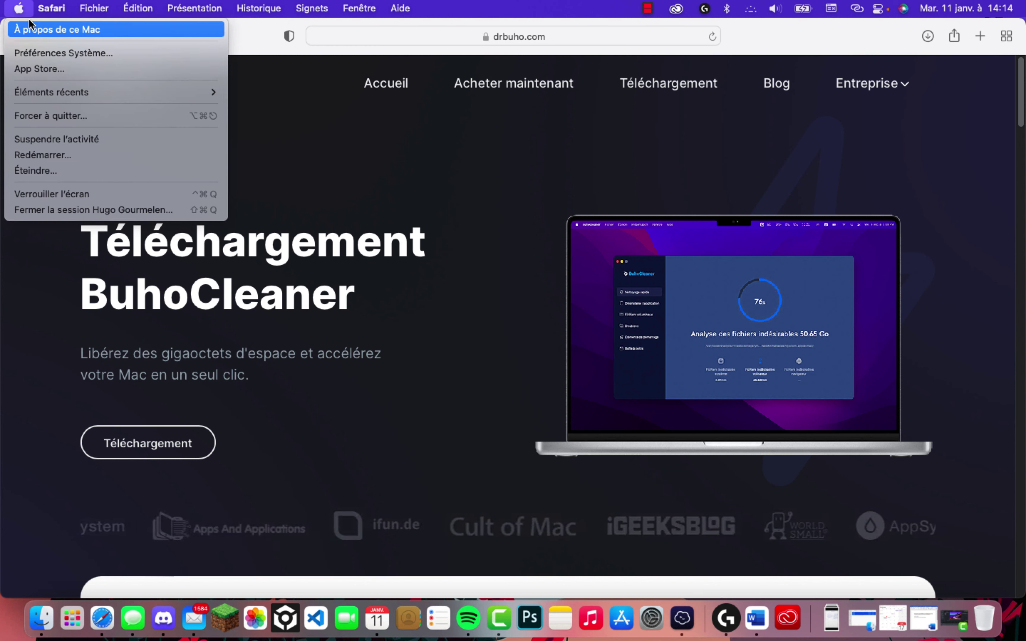
click(35, 28)
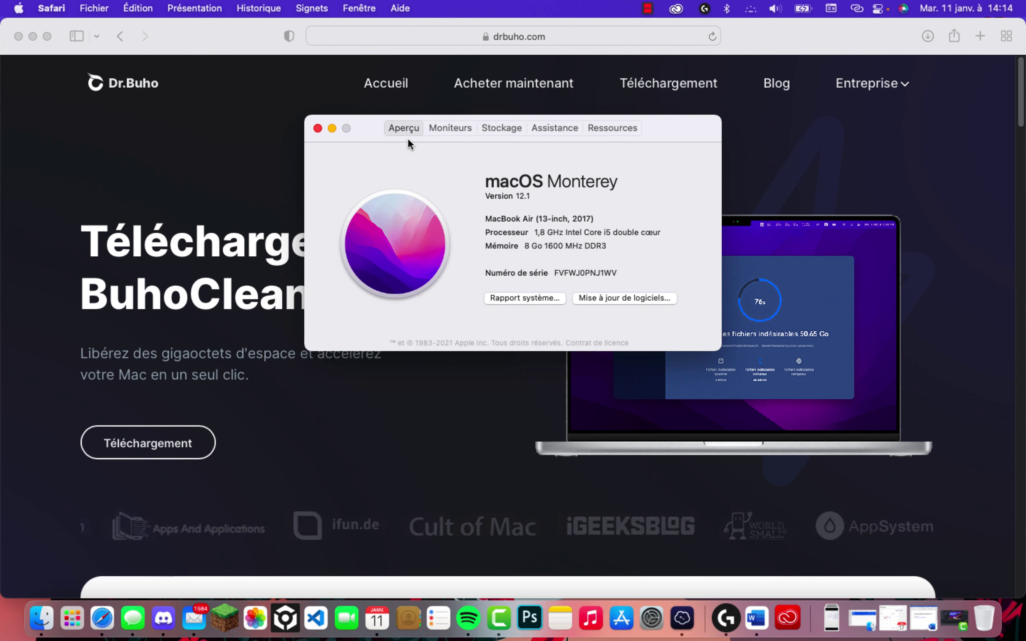
click(502, 128)
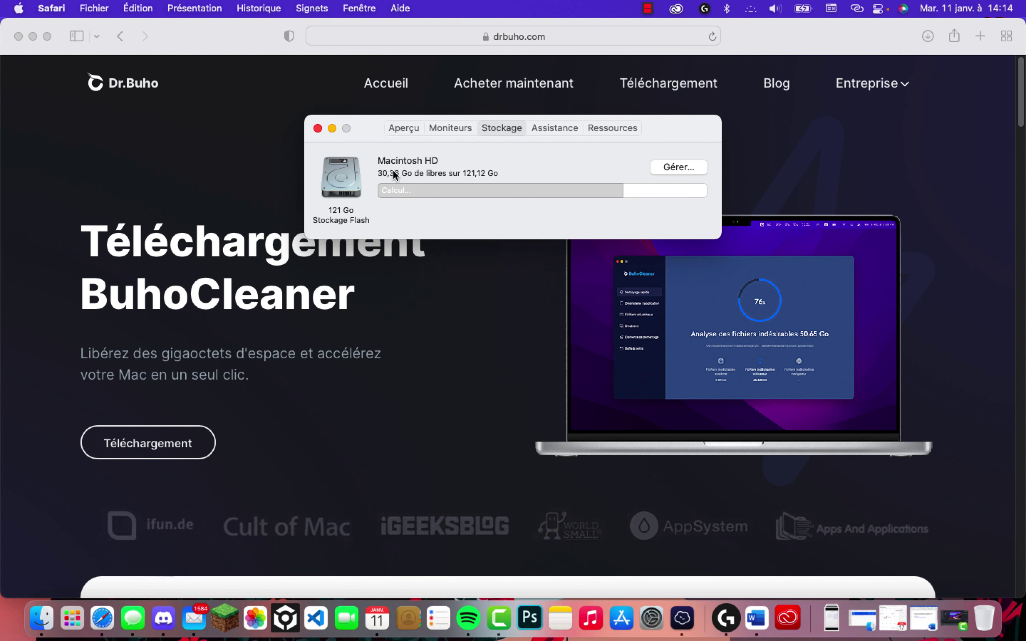
click(332, 128)
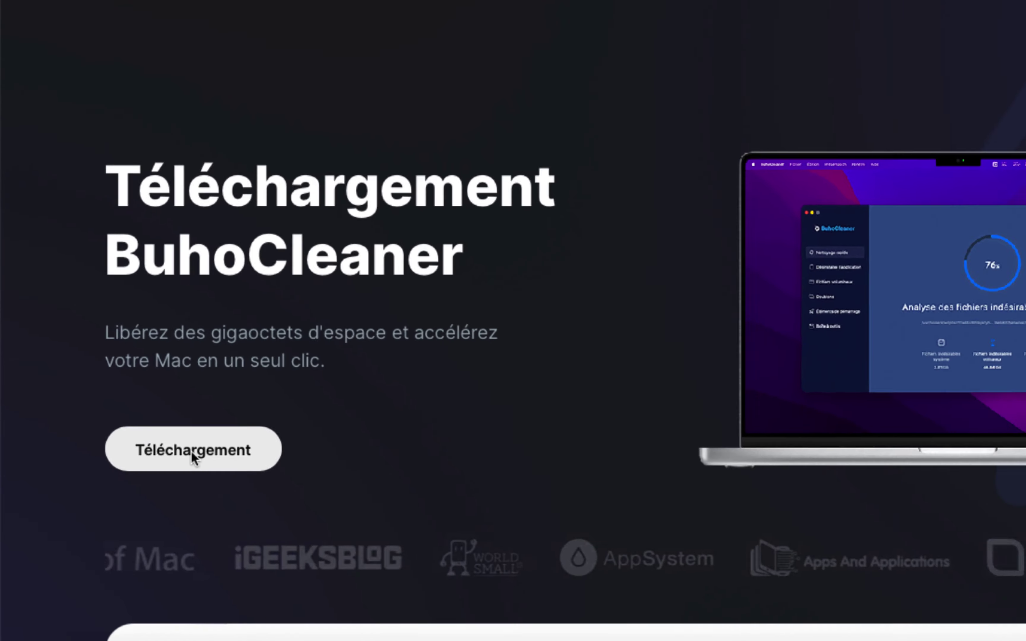
Step: Download BuhoCleaner from the Dr.Buho website and open the downloaded buhocleaner.dmg
click(147, 443)
click(631, 354)
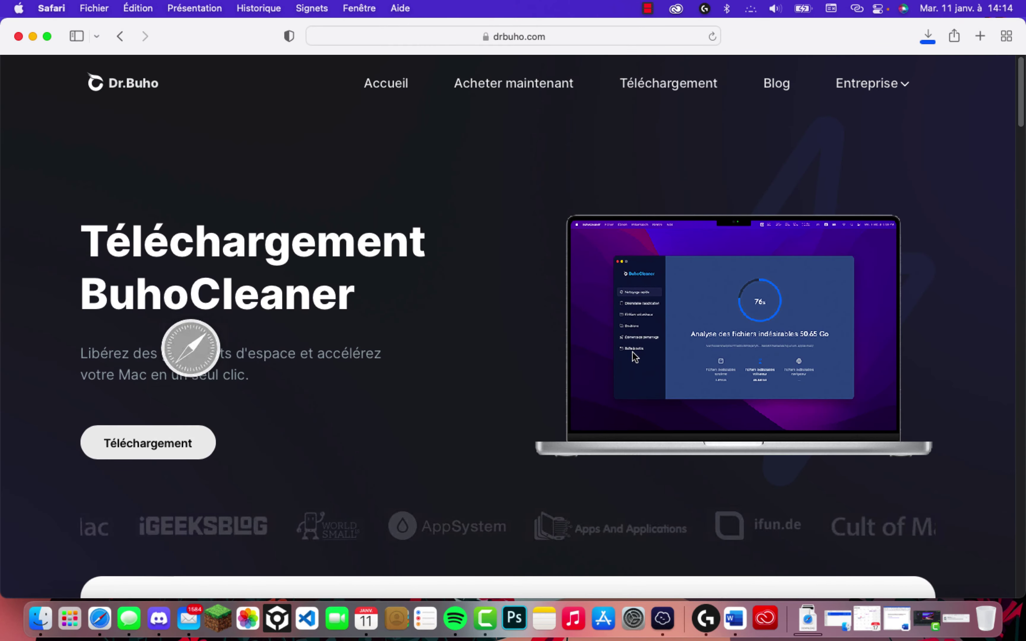
mouse_move(849, 86)
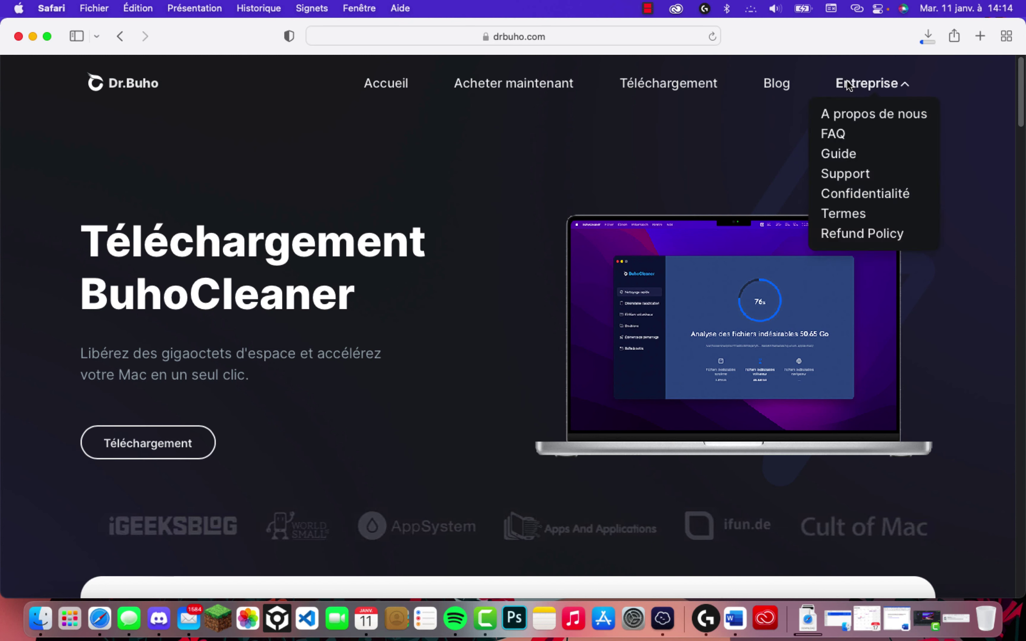
click(926, 36)
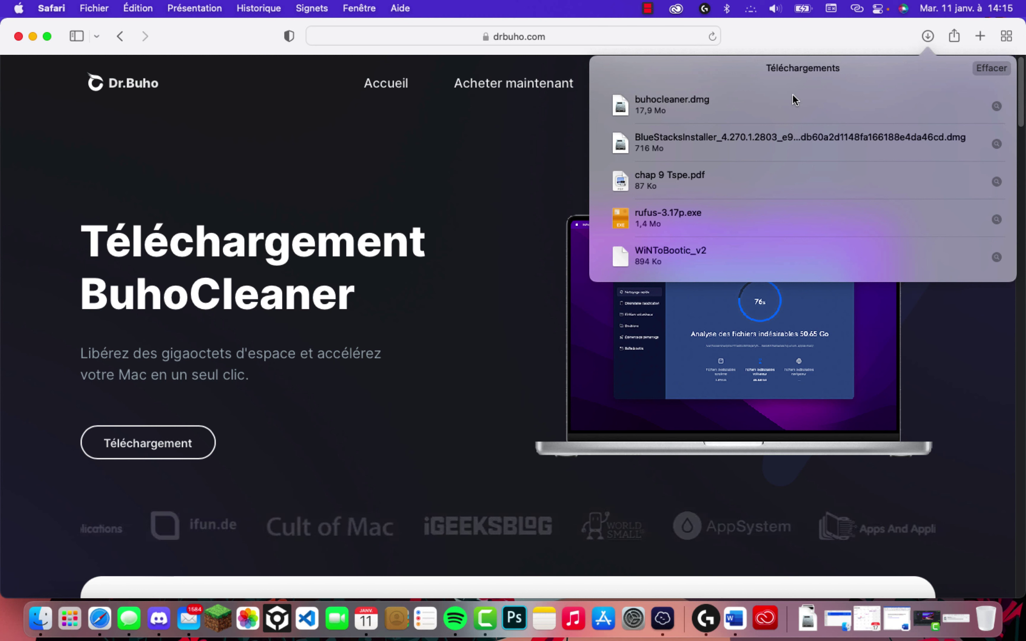
click(744, 108)
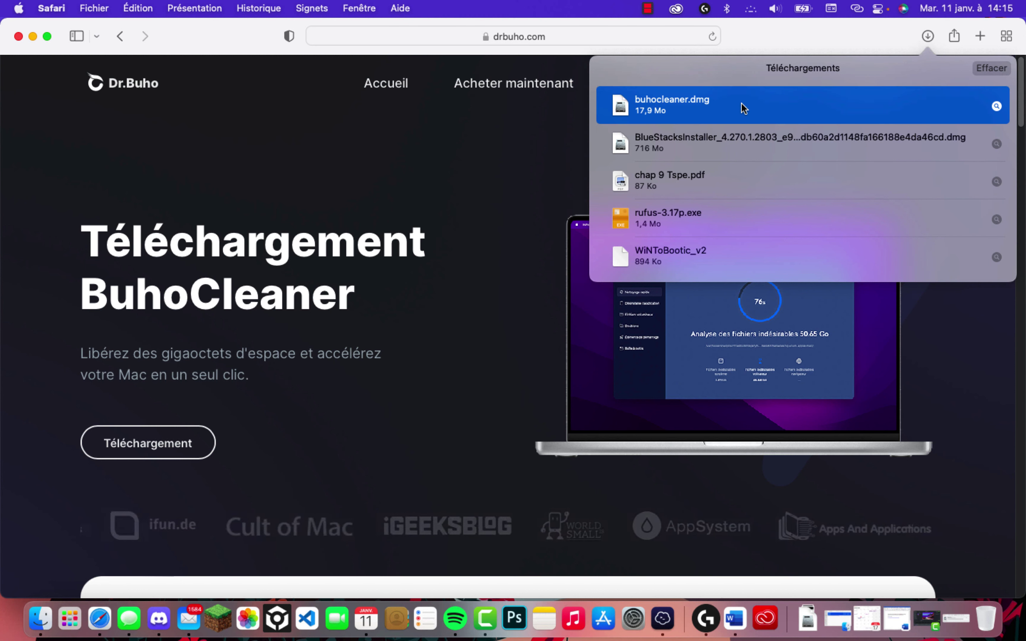
double_click(744, 108)
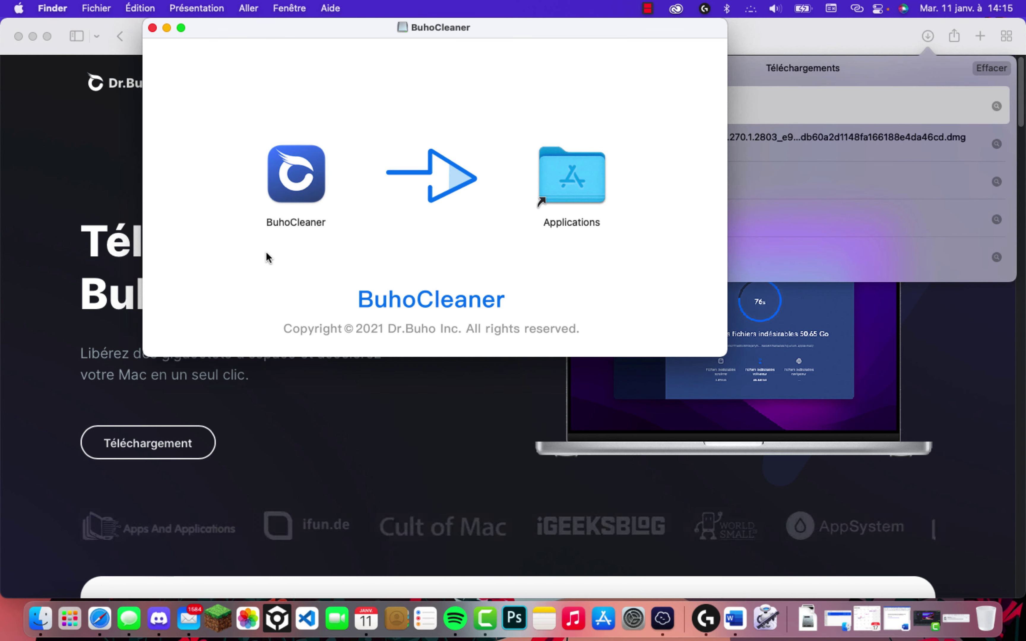
Step: Install BuhoCleaner by copying it into the Applications folder, then minimise the installer and browser windows
drag(285, 187, 566, 180)
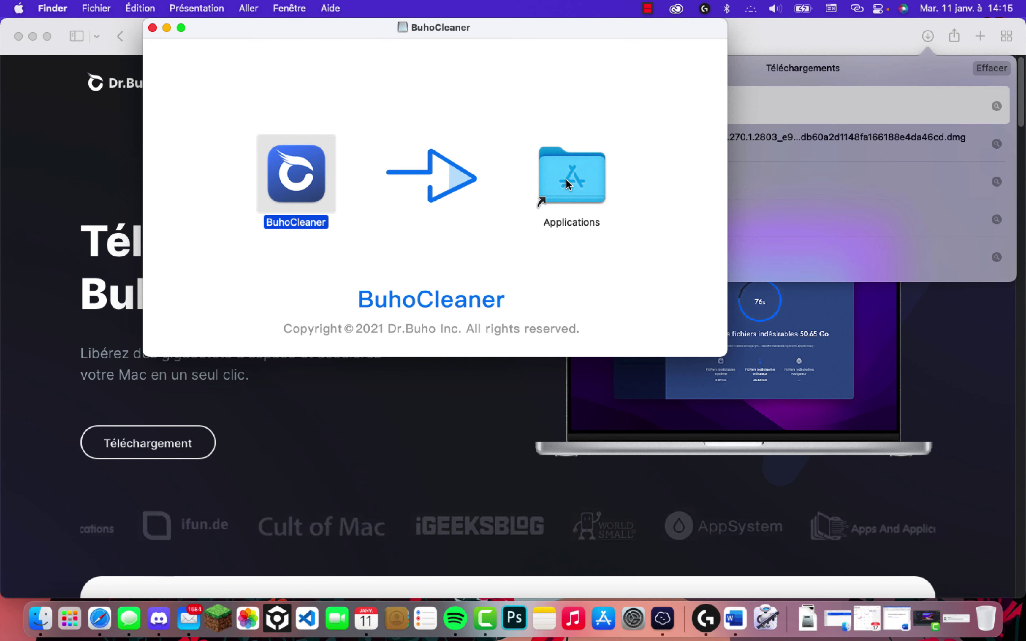
click(167, 27)
click(34, 35)
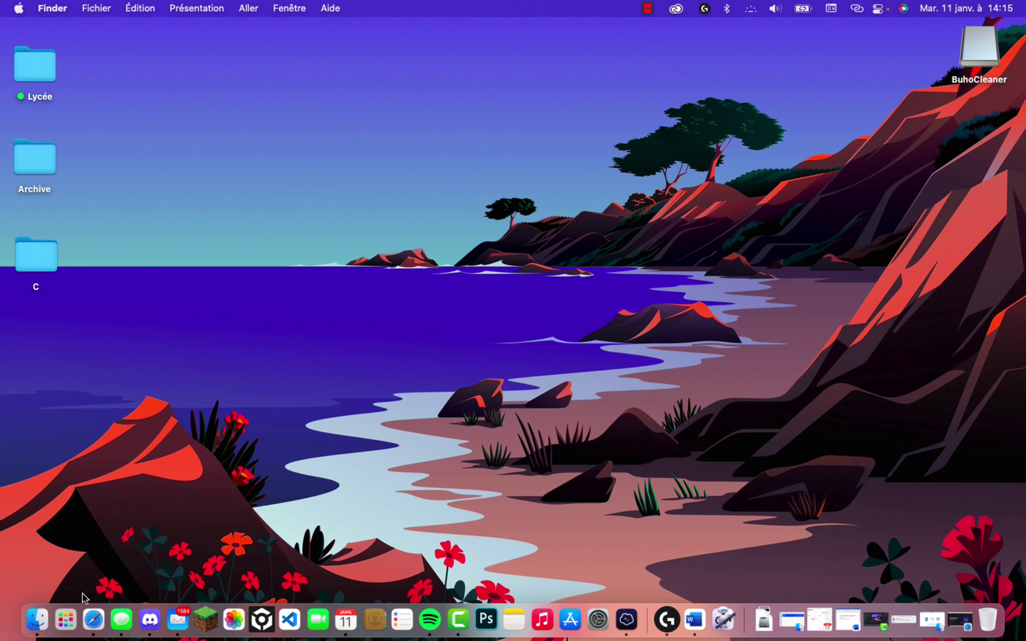
Step: Find BuhoCleaner among the installed applications and launch it
click(68, 619)
scroll(389, 483, right, 5)
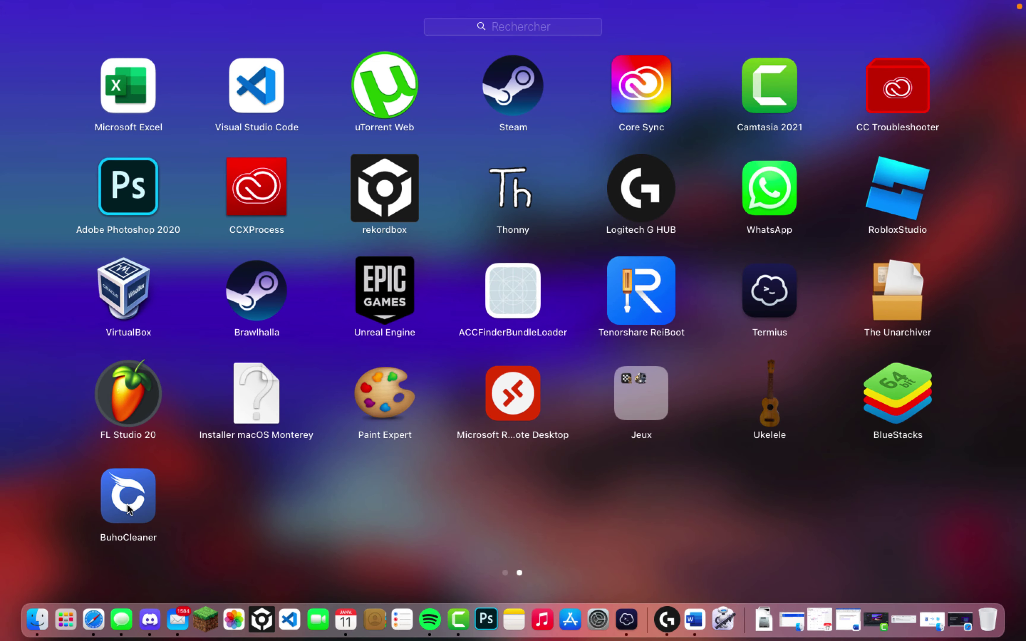
click(127, 505)
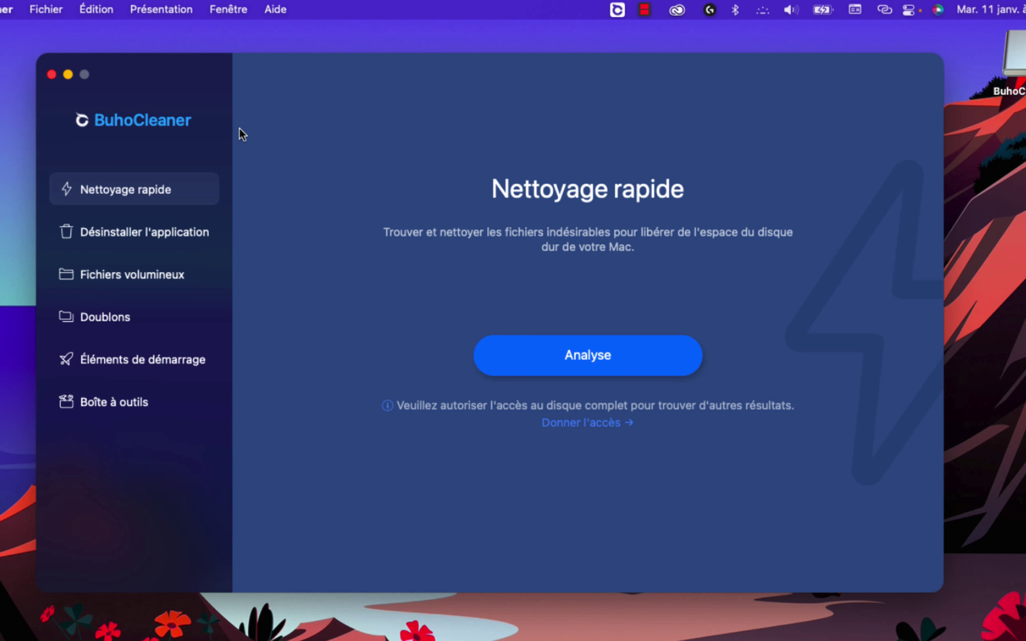
Step: Run the Nettoyage rapide scan, delete the smart selection of junk files, and recheck the Macintosh HD storage
click(587, 358)
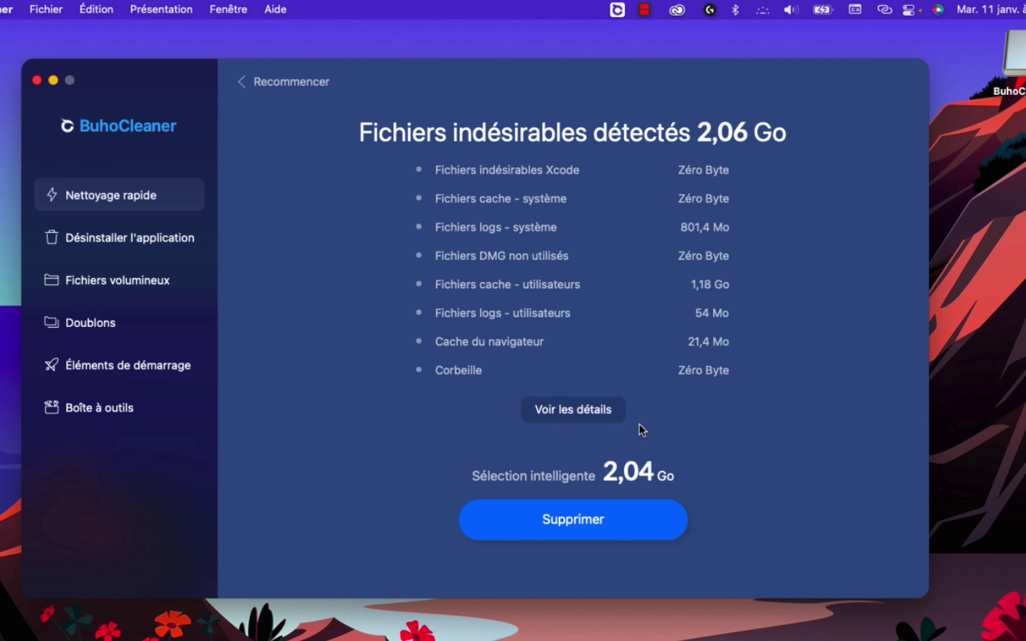
click(574, 520)
click(632, 406)
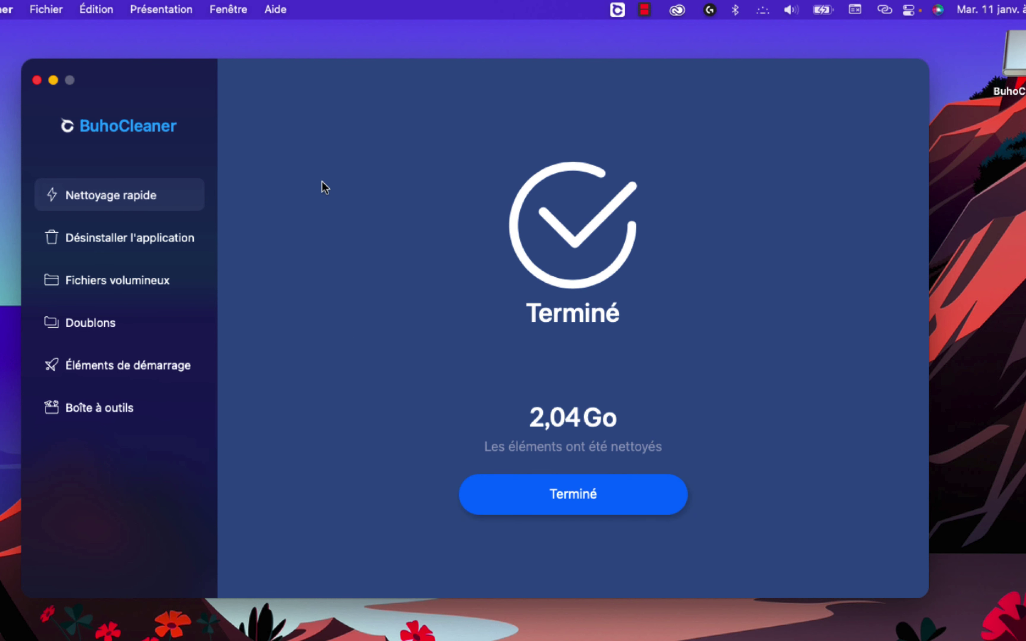
click(592, 508)
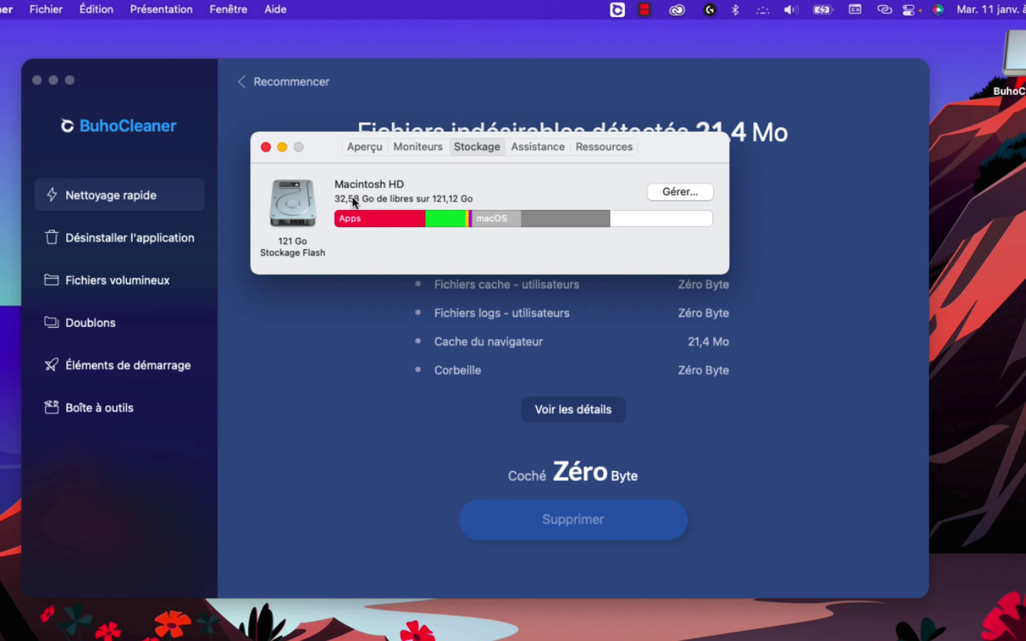
drag(331, 160, 295, 168)
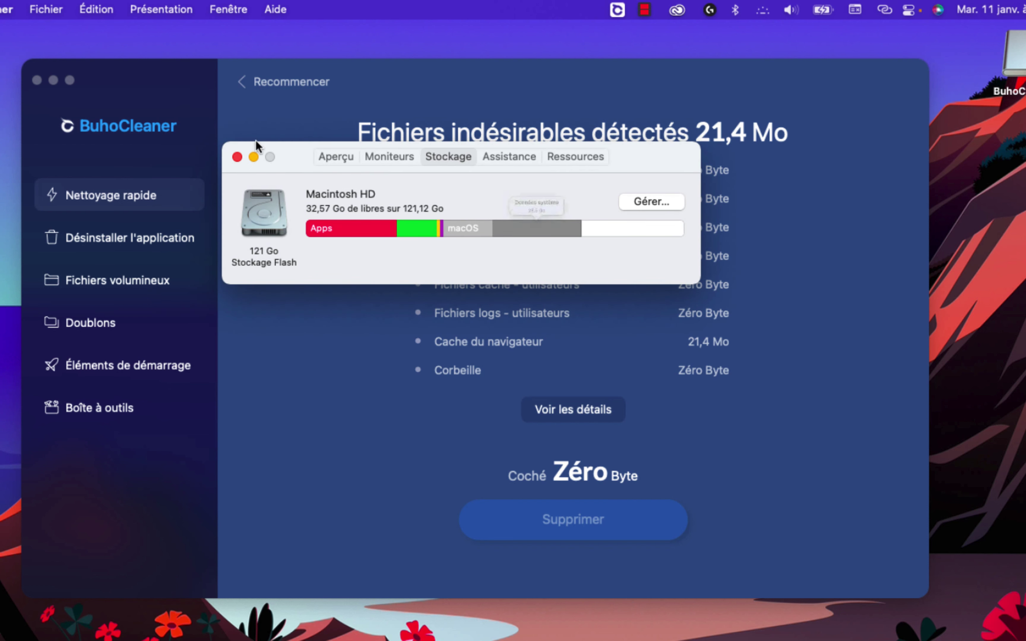
click(253, 157)
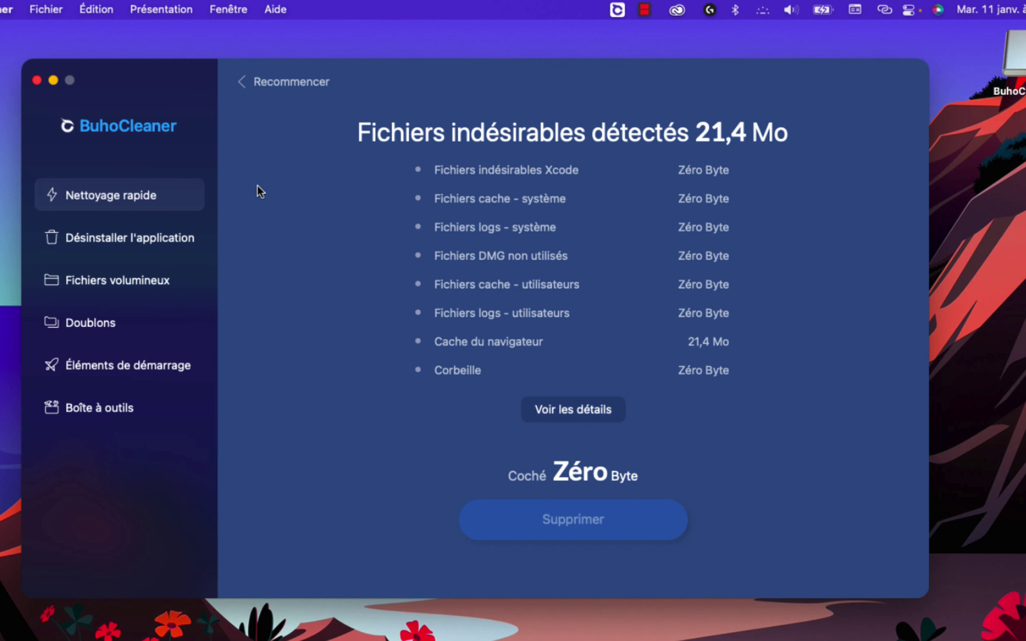
Step: Scan the installed applications with Désinstaller l'application and sort them by size, largest first
click(115, 239)
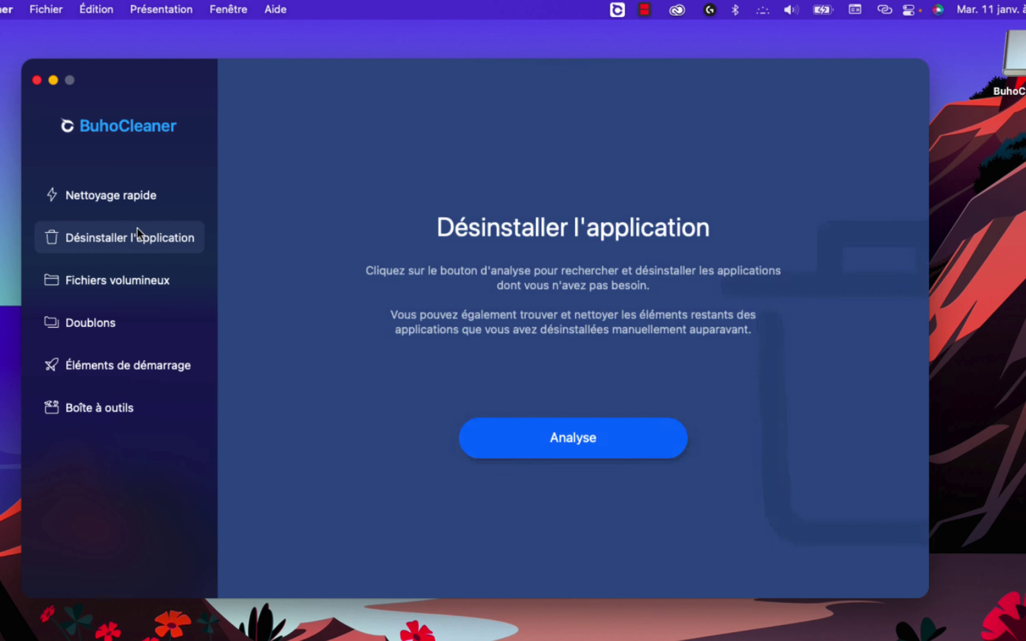
click(572, 385)
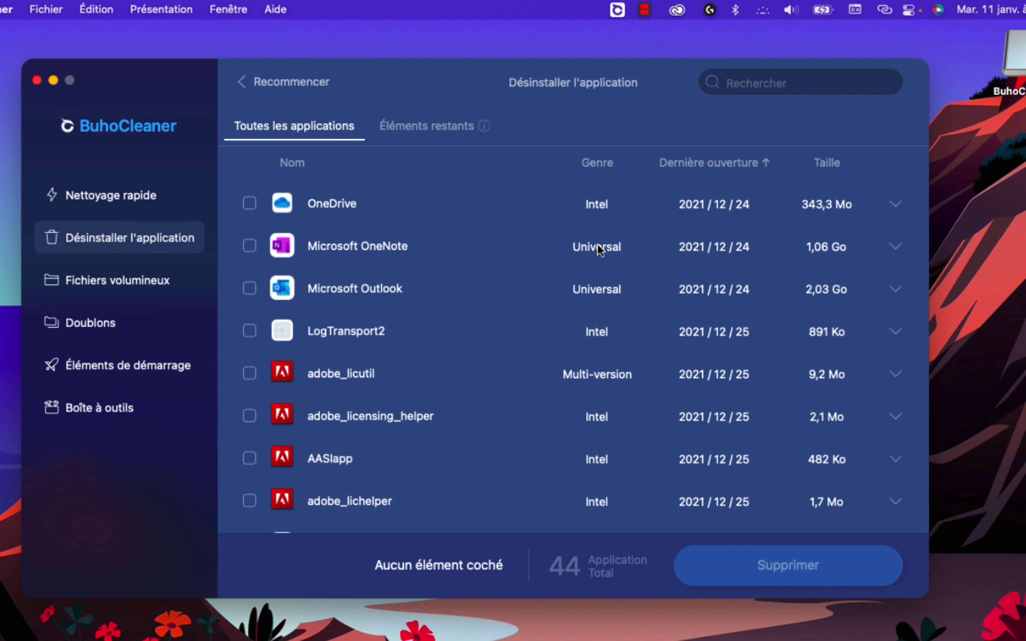
scroll(597, 245, down, 10)
scroll(597, 244, up, 10)
click(829, 165)
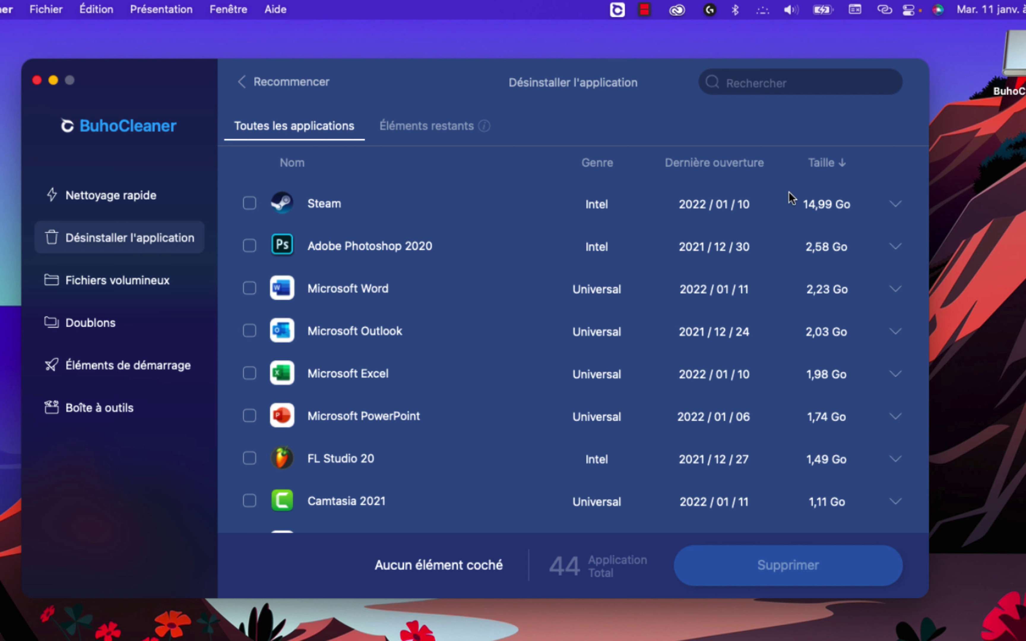
Step: Uninstall BlueStacks, confirm its deletion, allow sh to control Finder, and return to the application list
scroll(400, 309, down, 5)
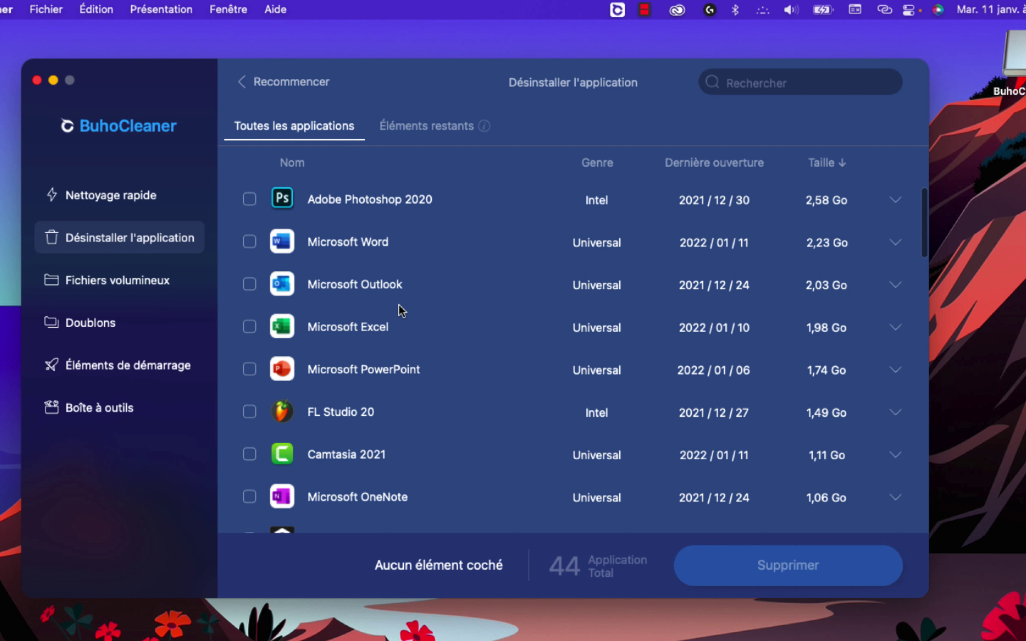
scroll(401, 308, up, 1)
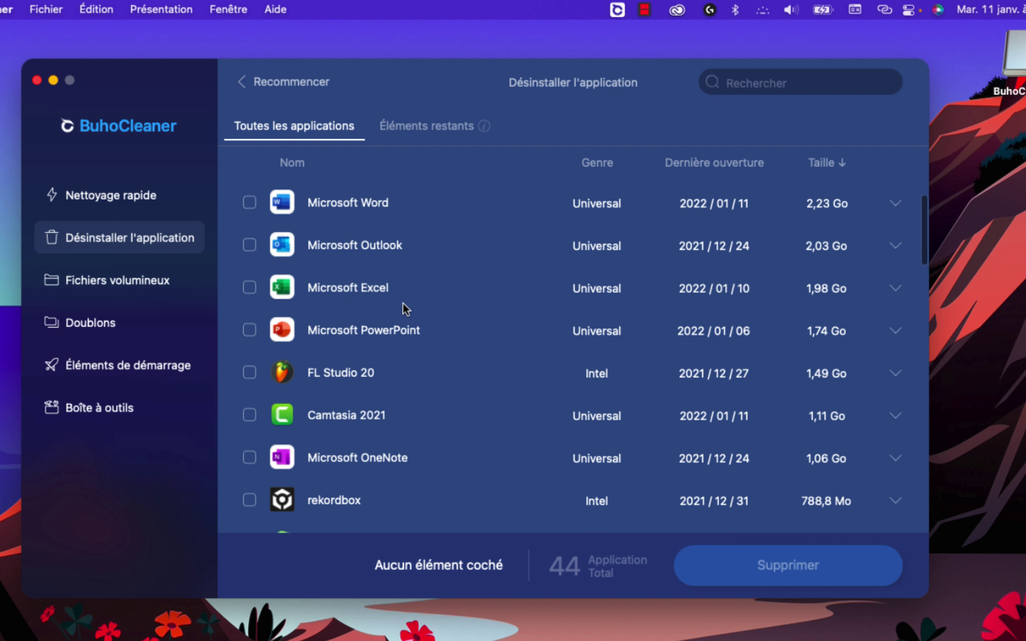
scroll(404, 309, down, 3)
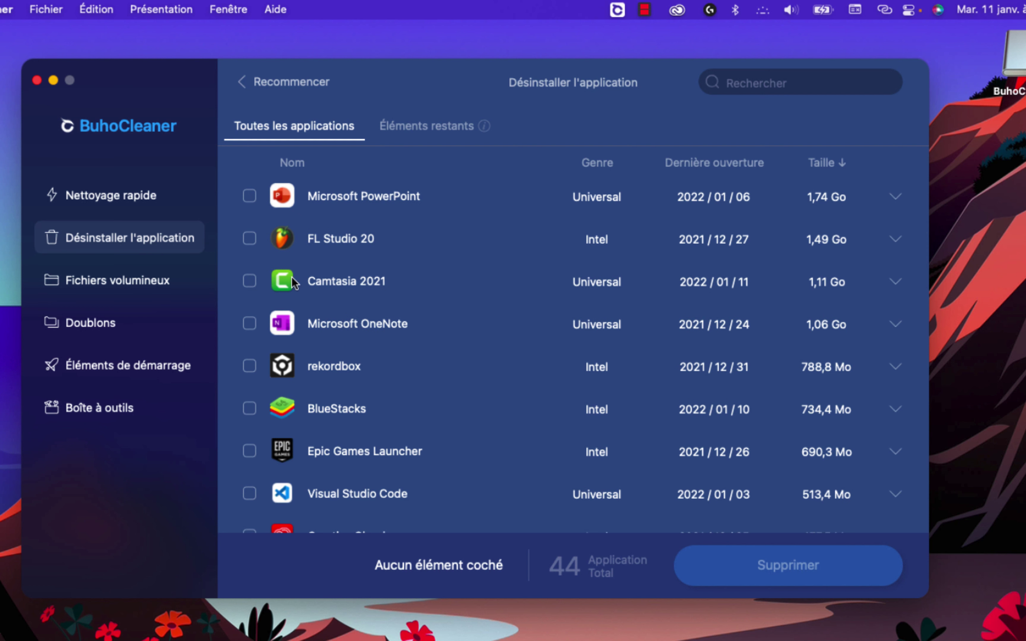
click(250, 408)
click(758, 568)
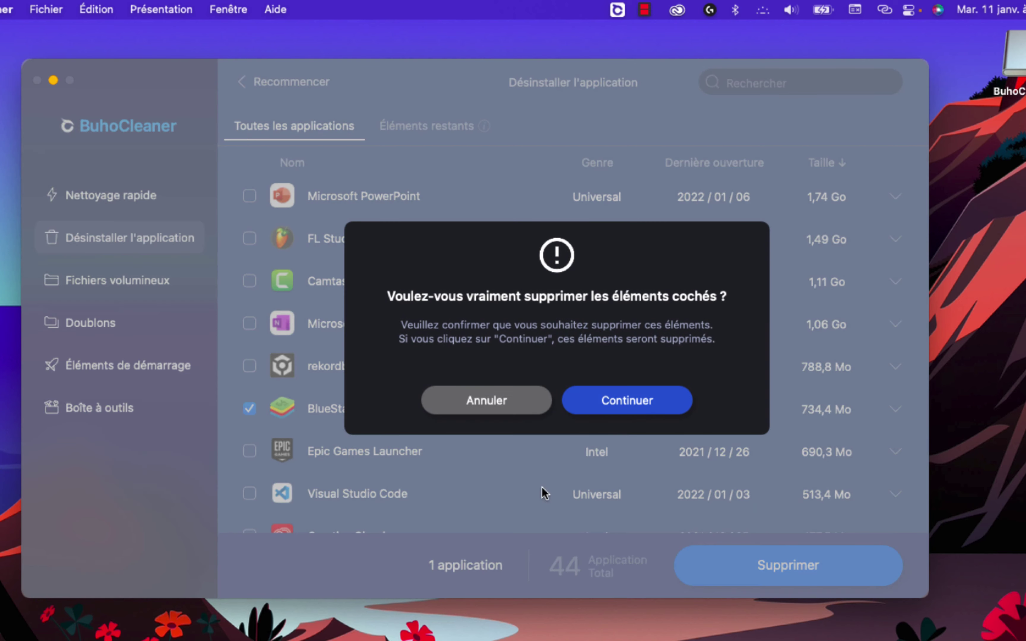
click(620, 400)
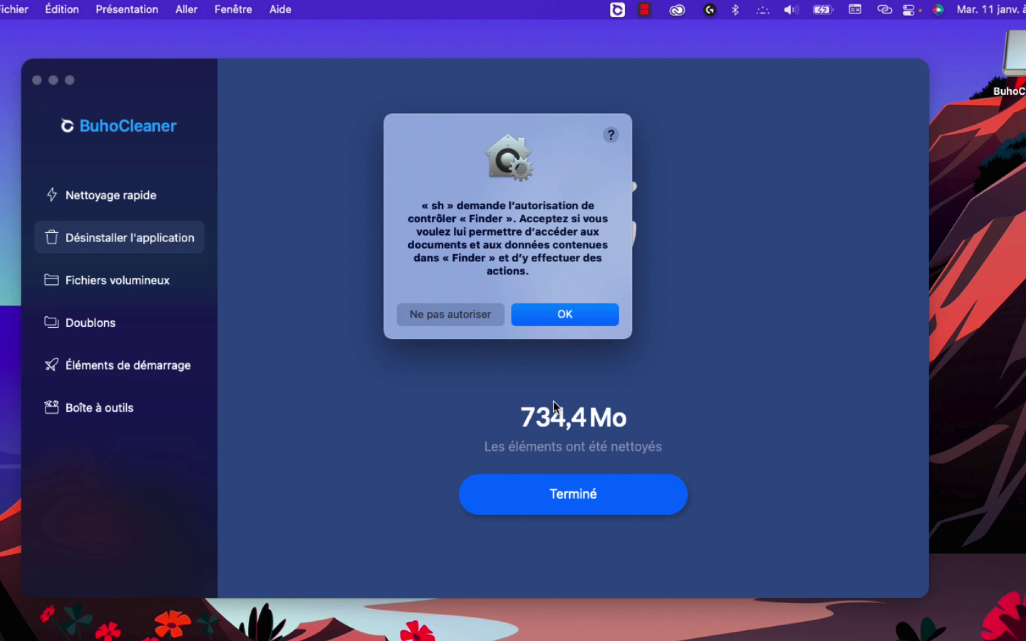
click(572, 320)
click(600, 250)
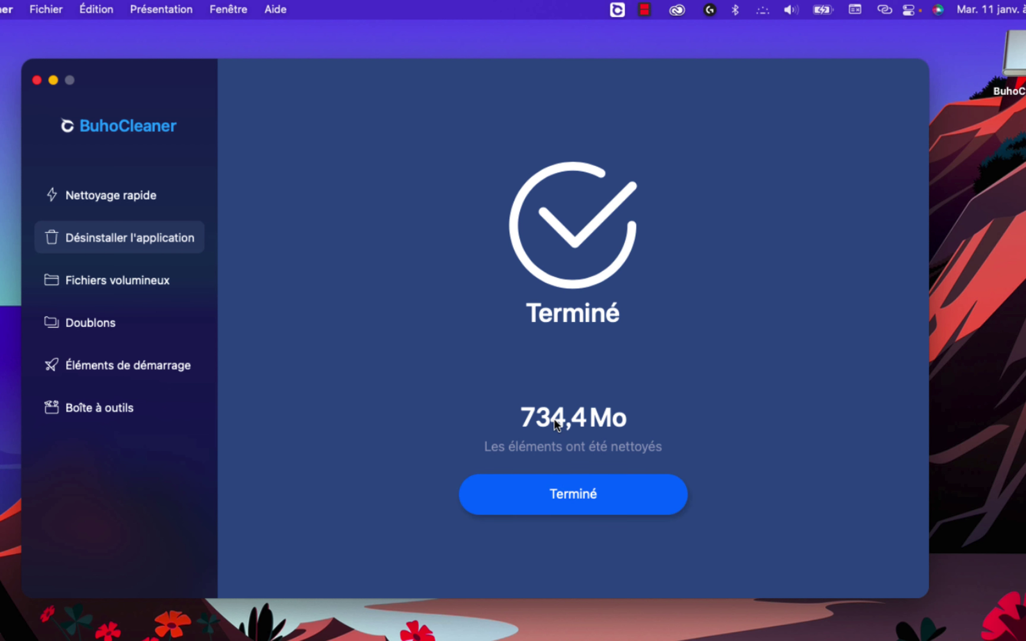
click(580, 494)
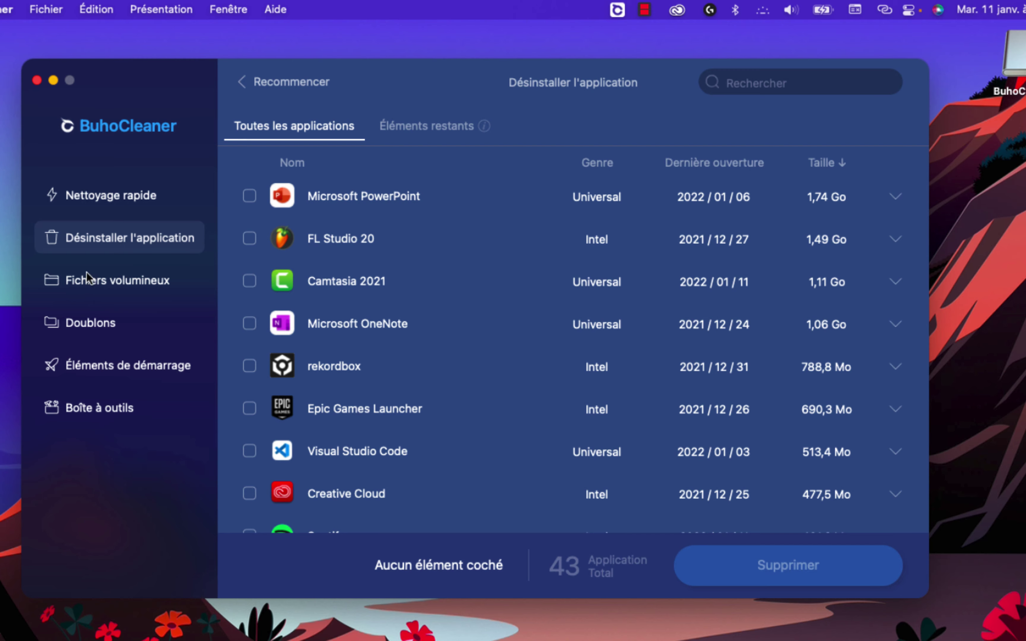
Step: Scan for files over 50 MB with Fichiers volumineux, look through the full list, and view the Doublons page
click(106, 280)
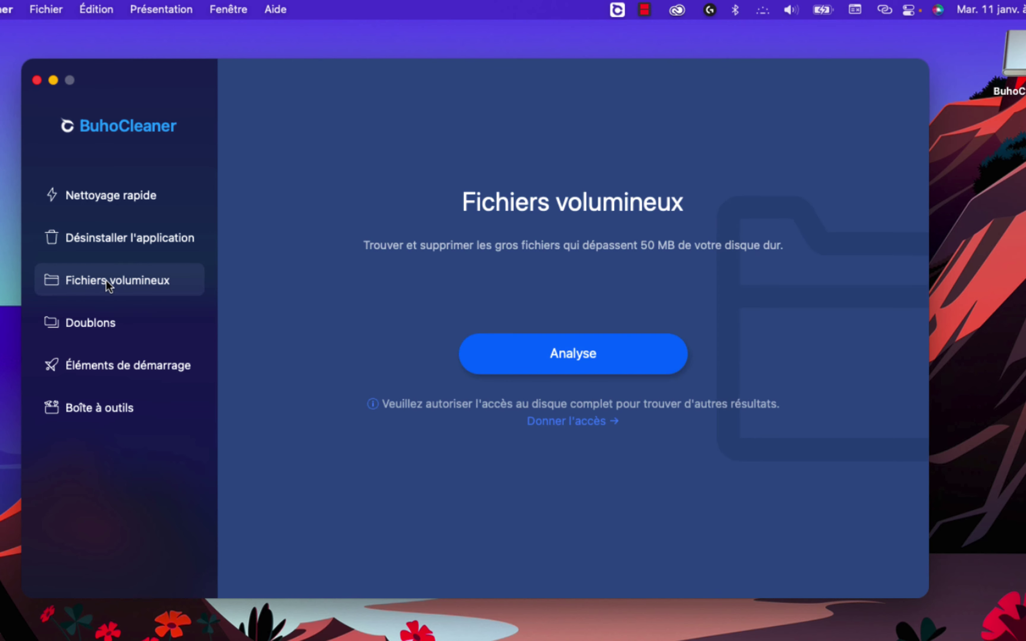
click(564, 359)
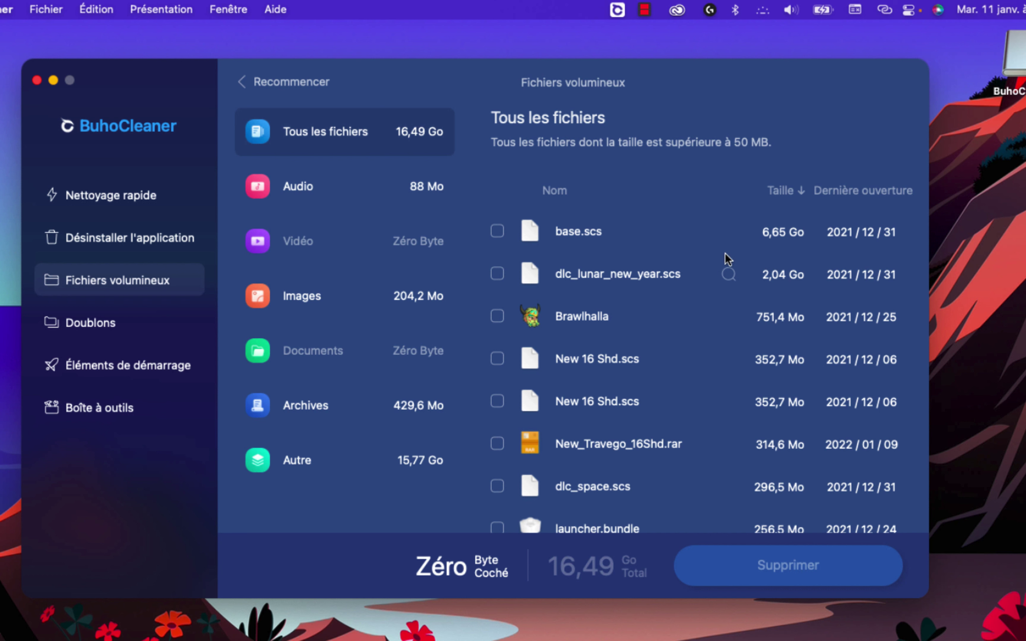
scroll(687, 293, down, 1)
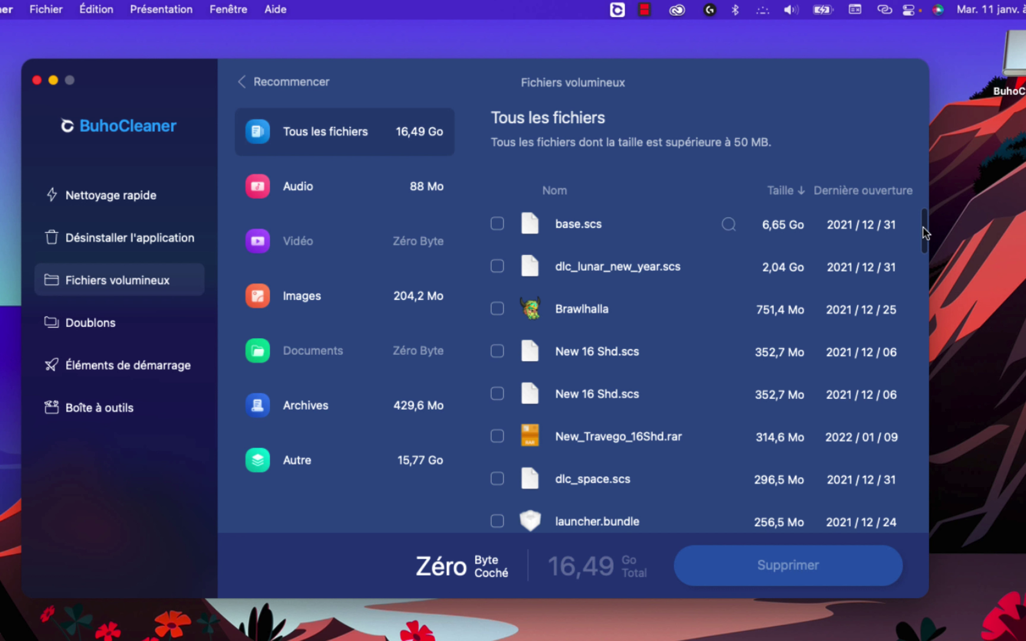
scroll(924, 231, down, 5)
scroll(929, 242, up, 3)
scroll(930, 242, up, 2)
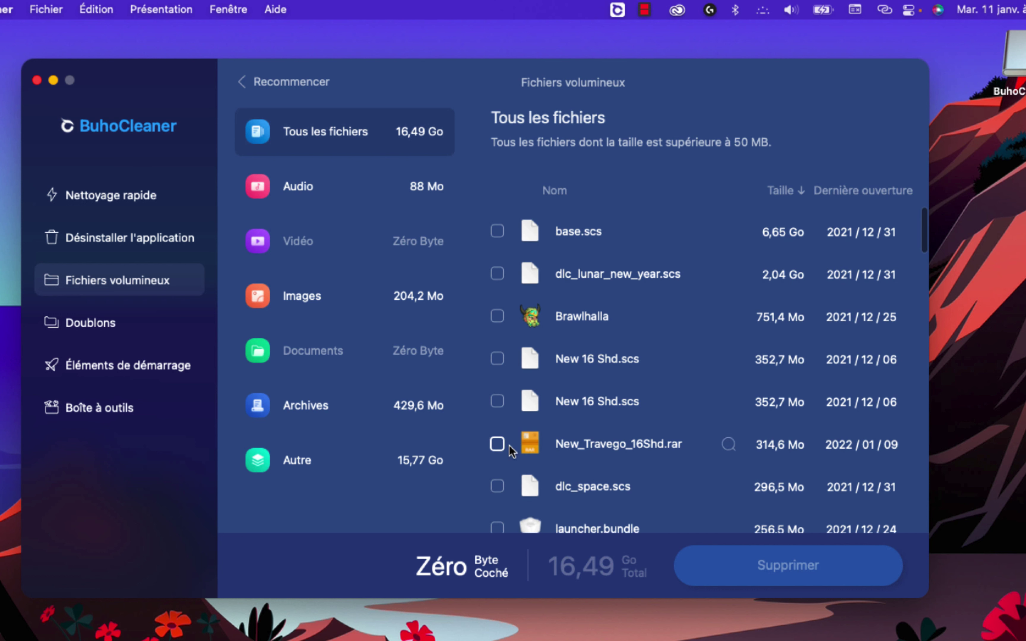
click(497, 443)
click(790, 581)
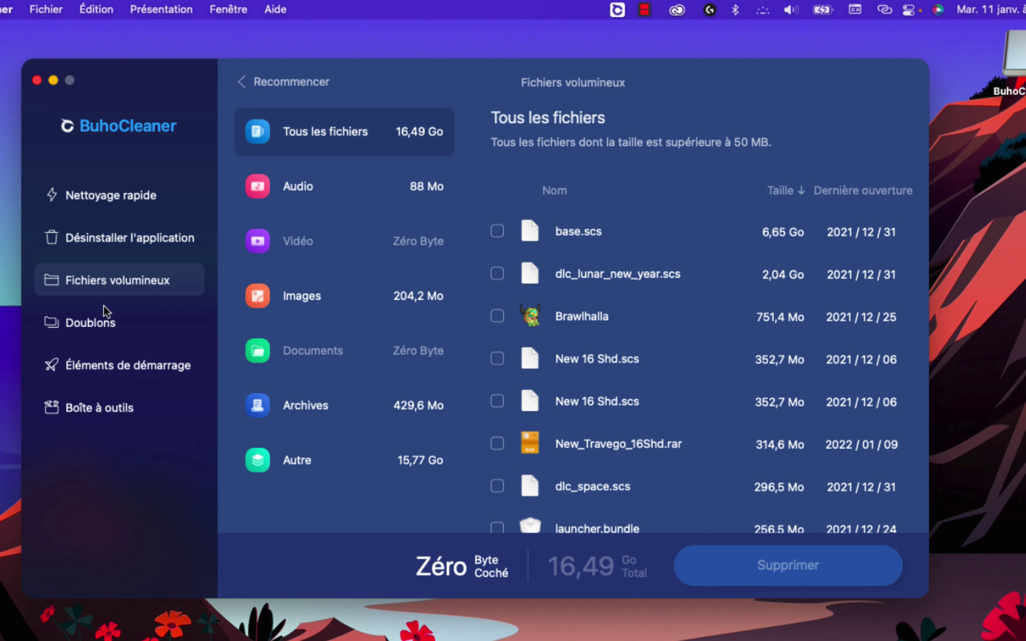
click(81, 323)
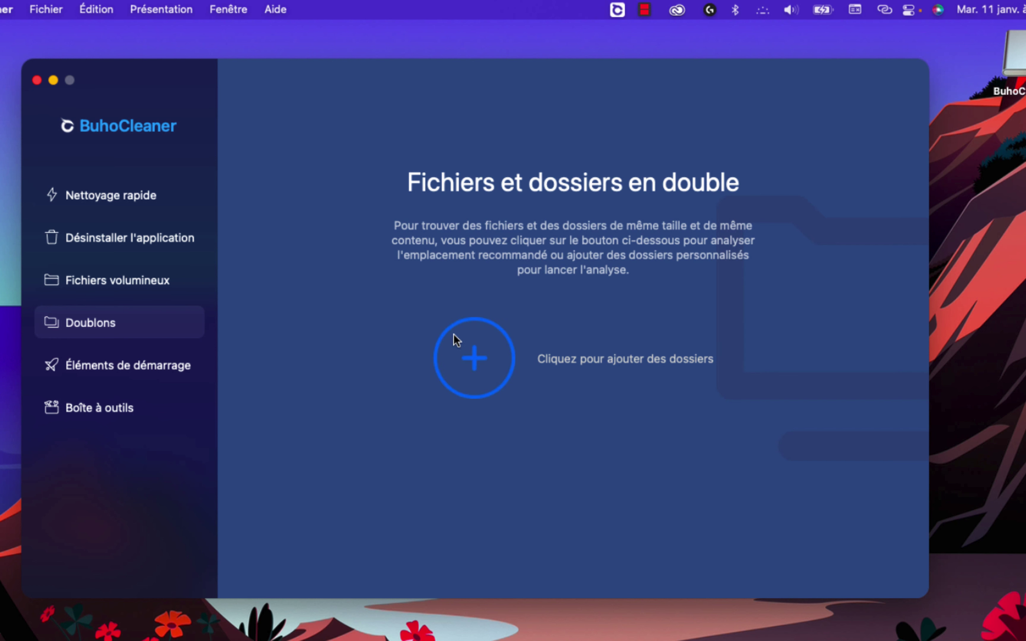
Step: Scan the startup items with Éléments de démarrage and disable StartUpHelper under Éléments d'ouverture
click(129, 375)
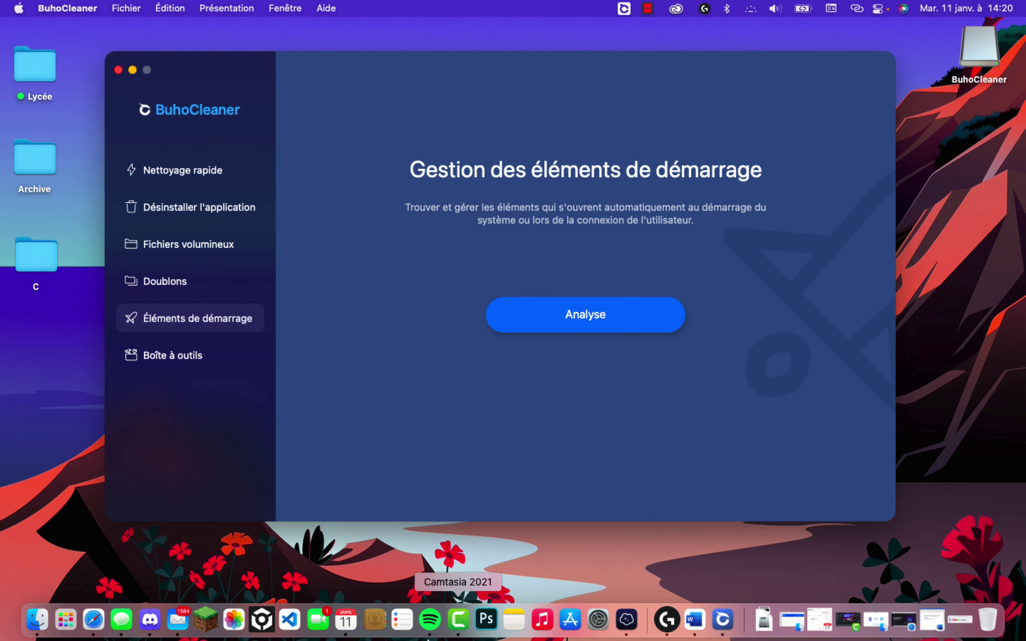
click(551, 324)
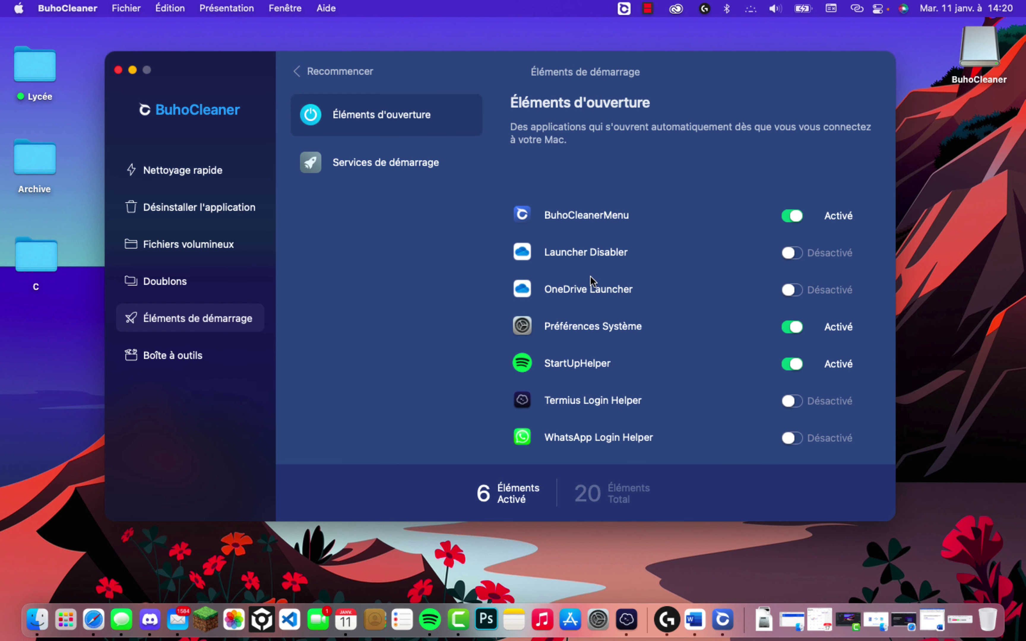
click(792, 364)
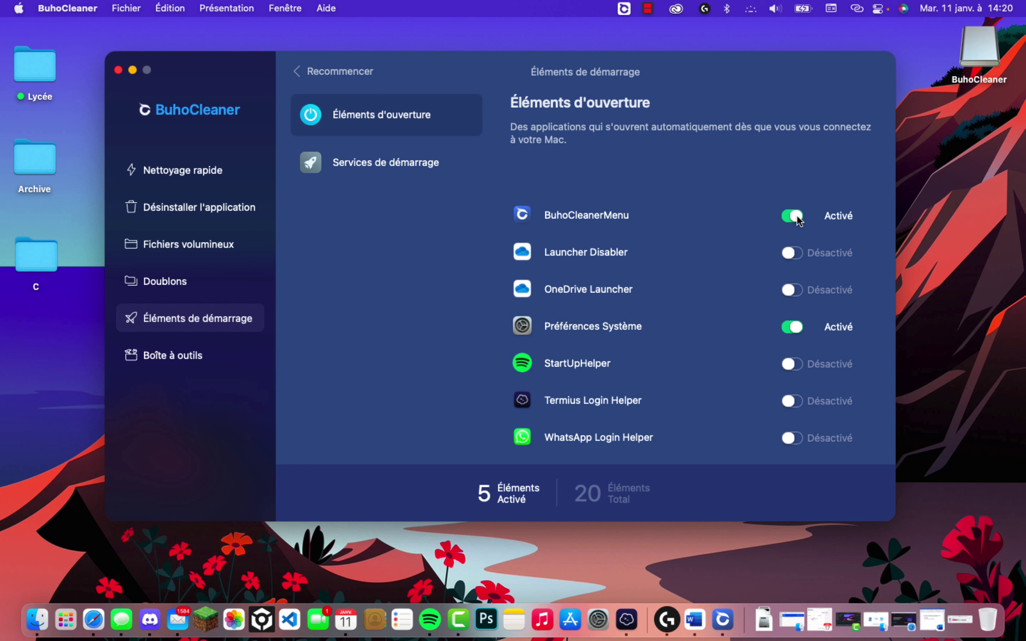
Step: Examine the tools offered in Boîte à outils, including the descriptions of Libérez de la RAM and Destructeur
click(174, 355)
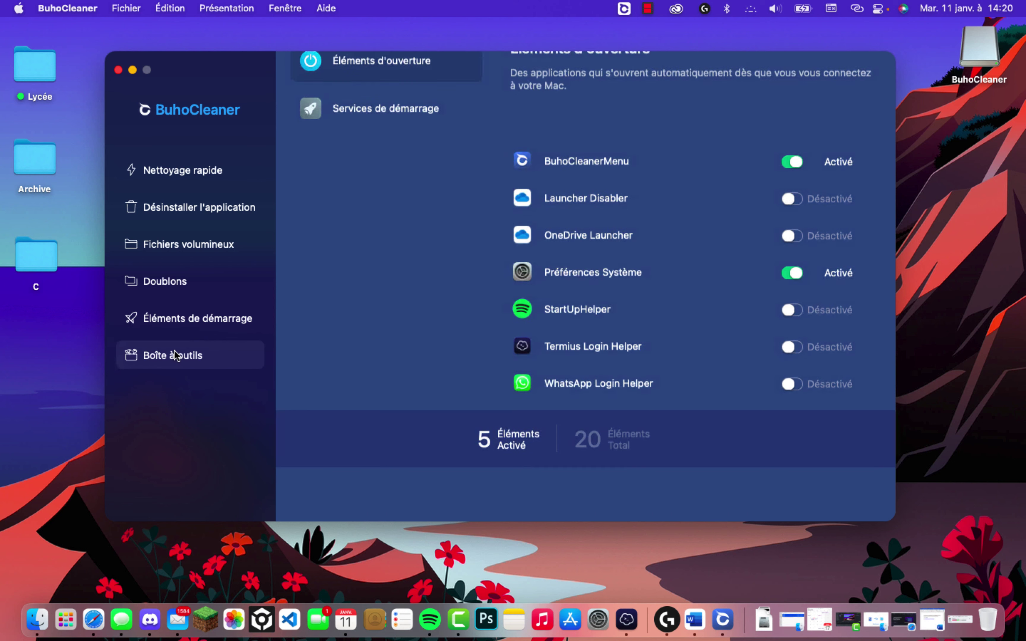
mouse_move(389, 335)
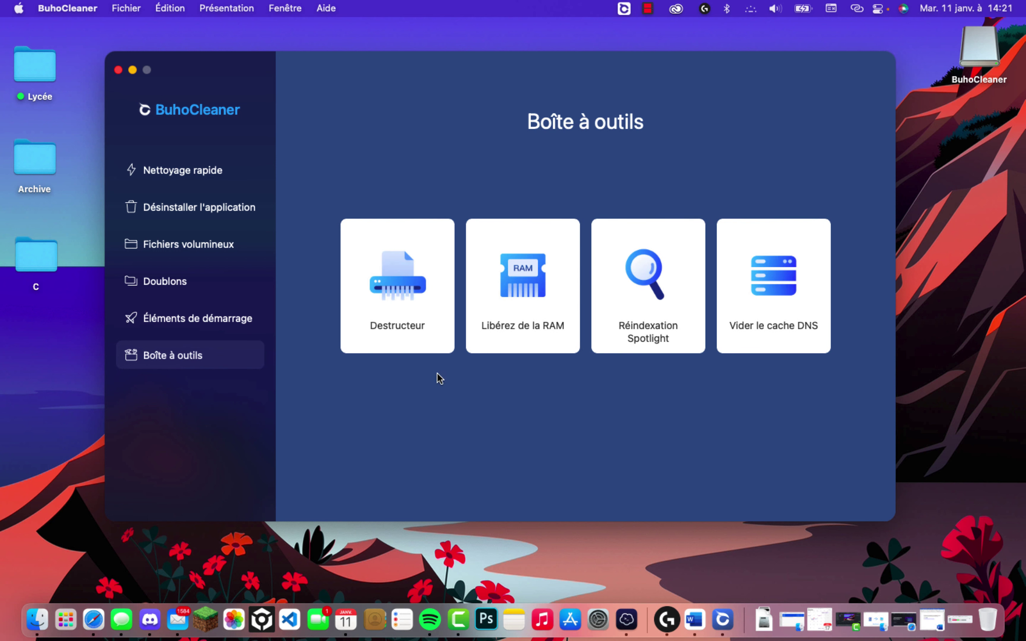
mouse_move(546, 340)
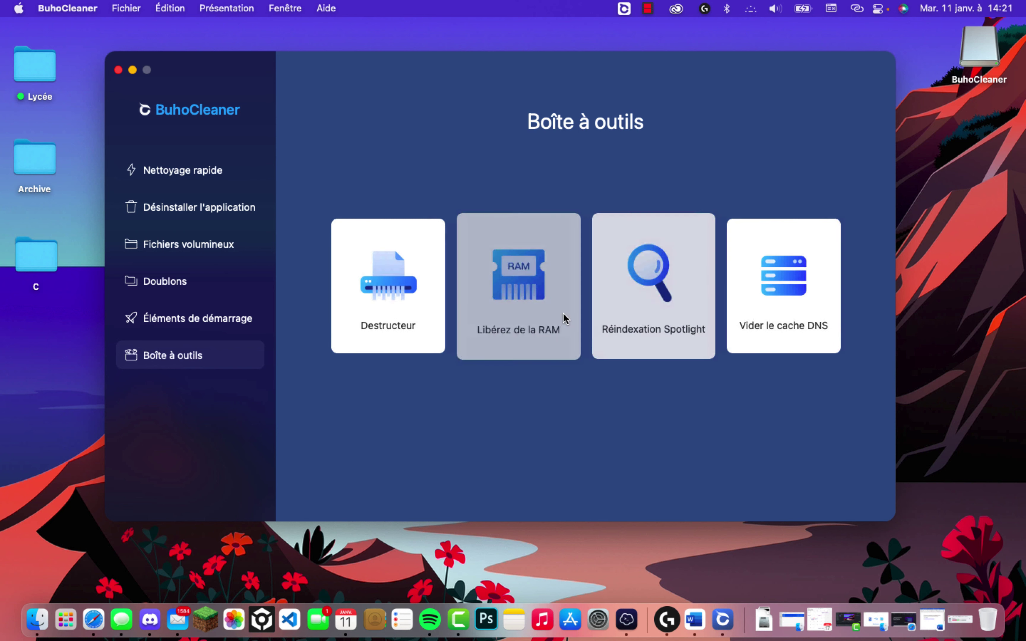
mouse_move(531, 304)
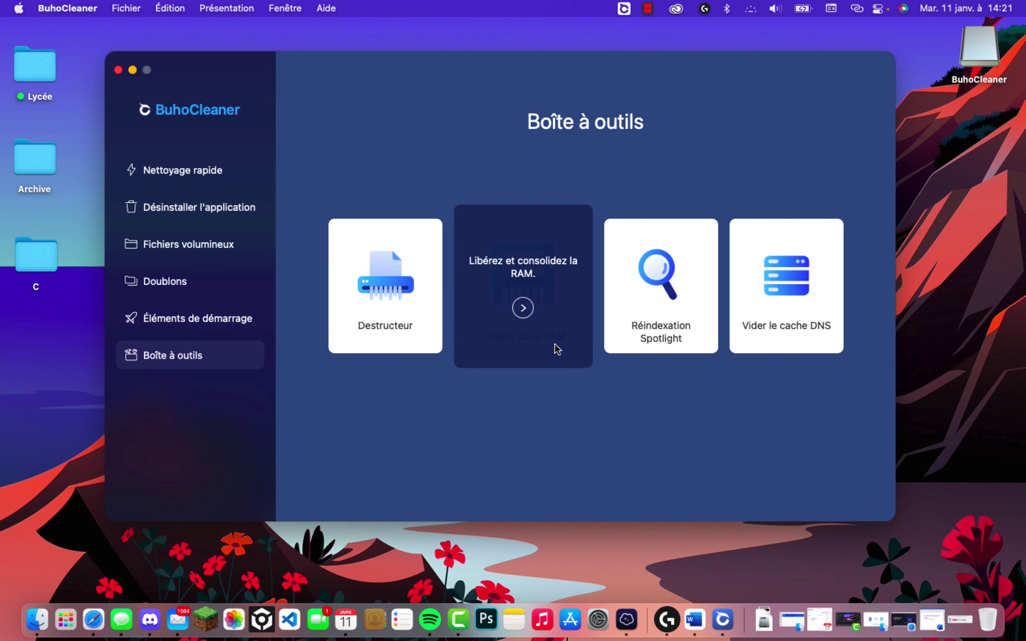
mouse_move(413, 244)
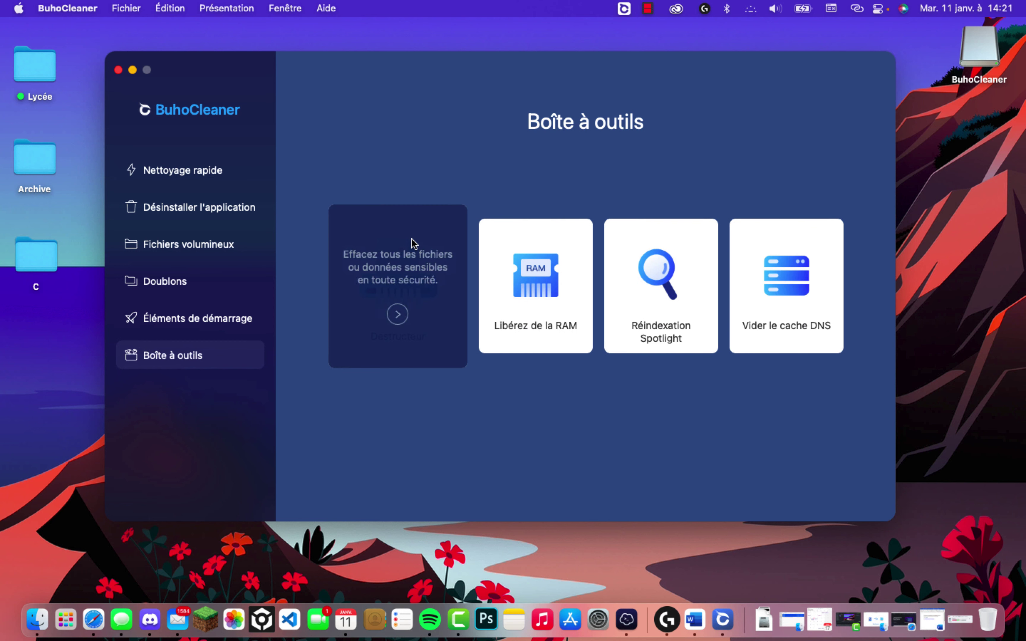
Step: Return to the Nettoyage rapide results and minimise the window
click(224, 171)
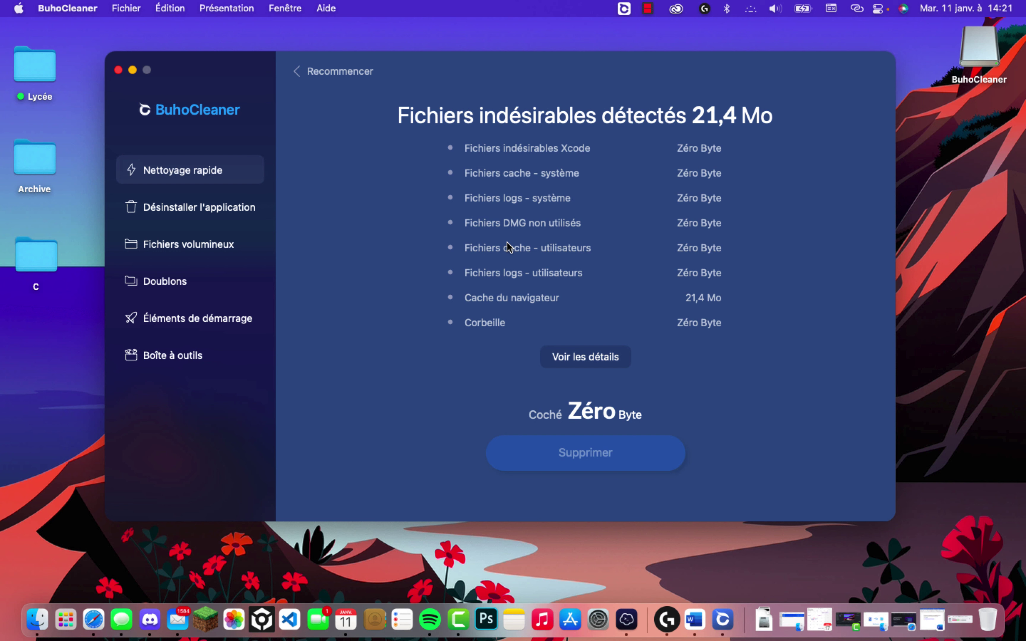
click(132, 70)
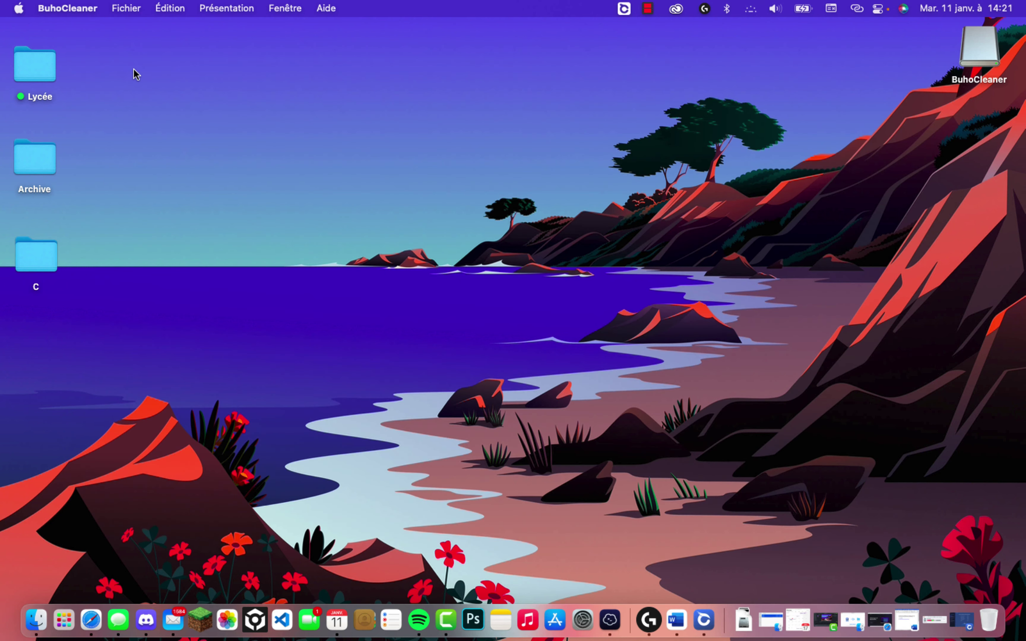